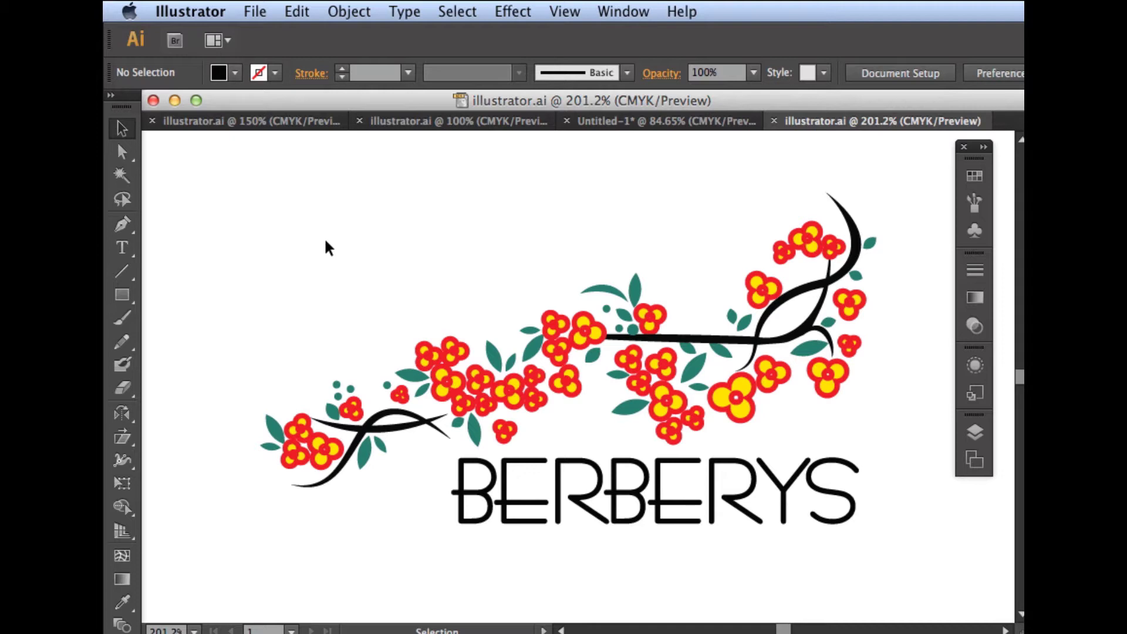
Send the BERBERYS logo from Illustrator to SignCut via File > Send to SignCut.
click(263, 18)
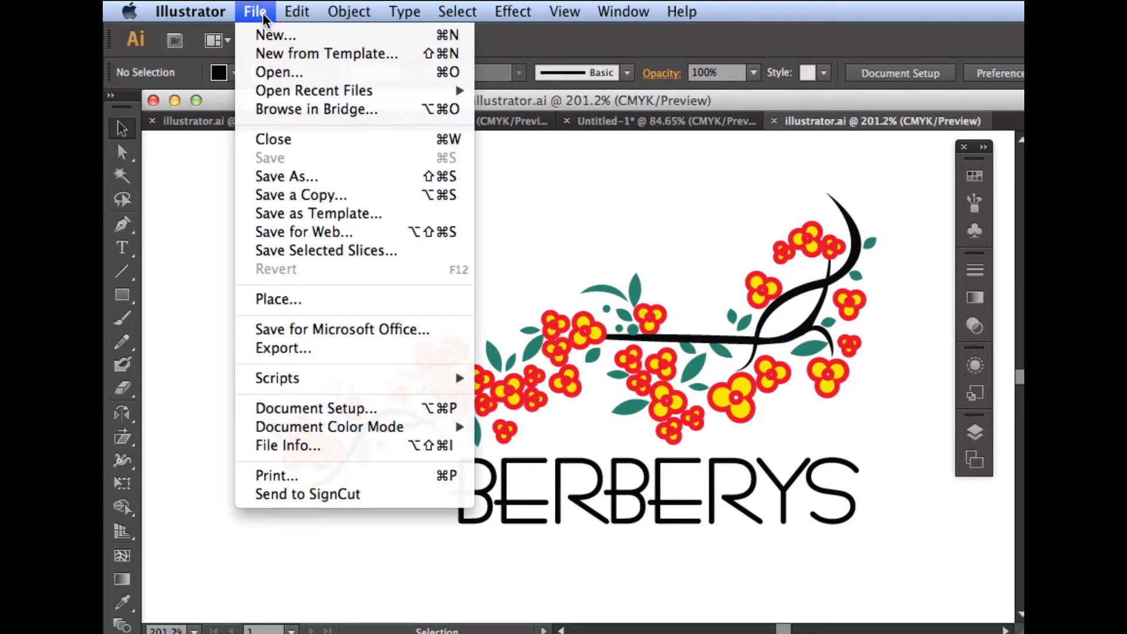
click(300, 495)
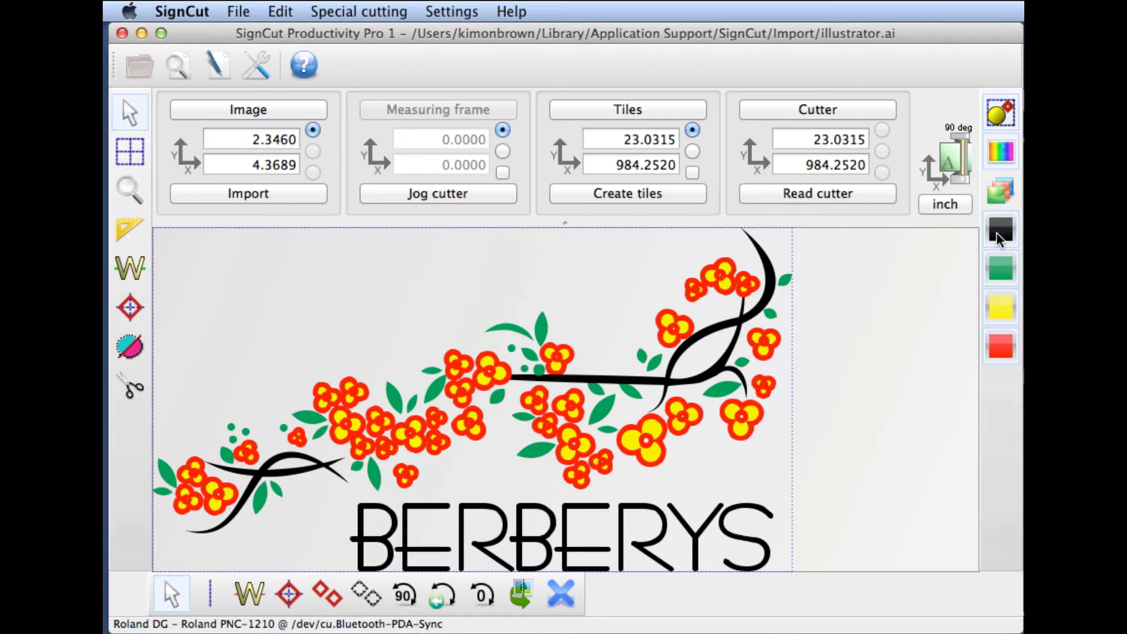
View the black, green leaf, yellow flower and red flower layers in turn, ending on red.
click(999, 234)
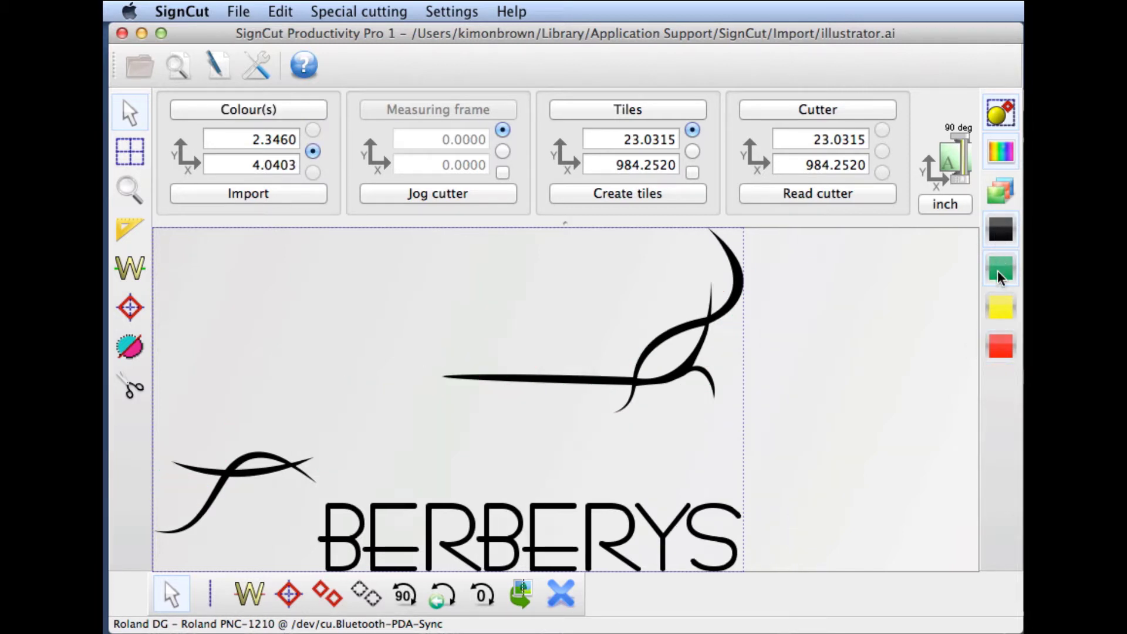
click(1001, 270)
click(1002, 319)
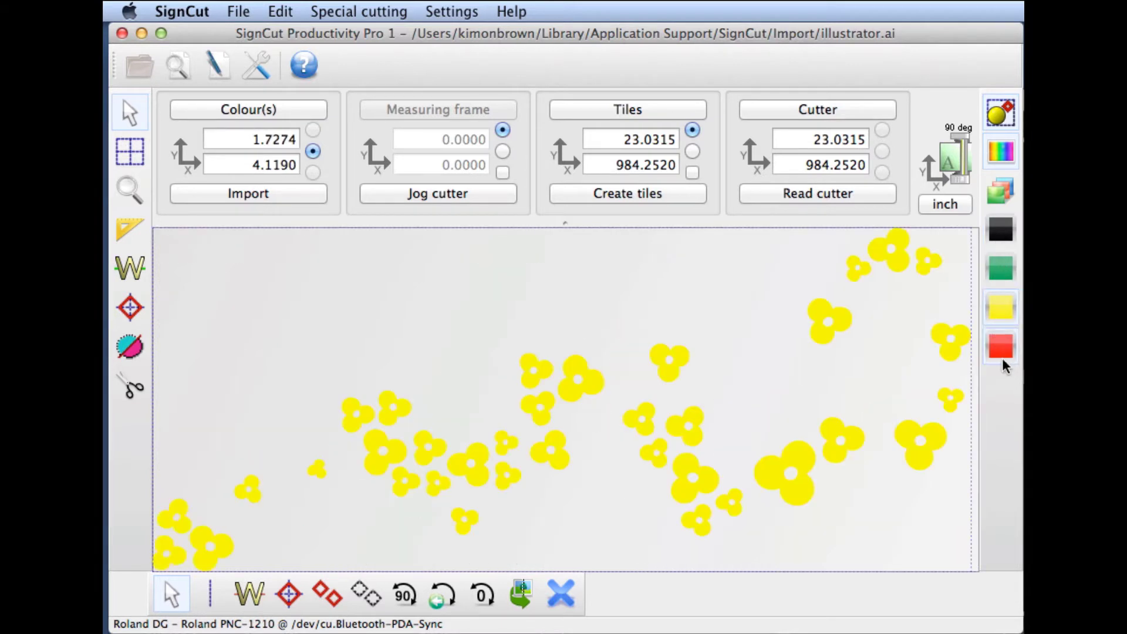
click(1003, 355)
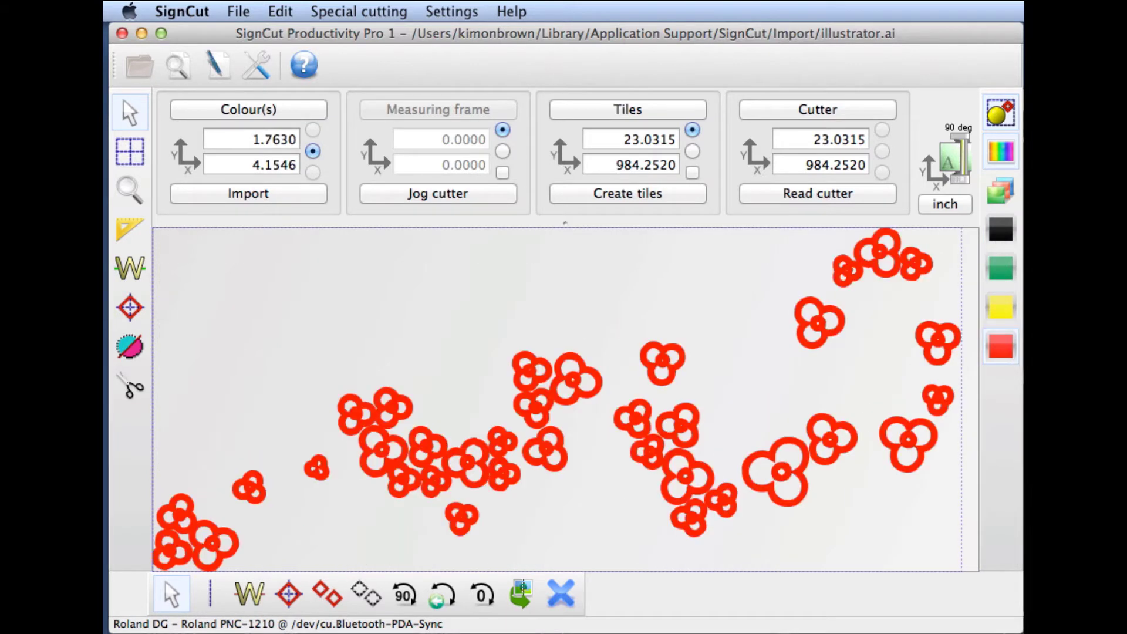
Cycle through the black, green, yellow and red layers, then return to the full-colour logo.
click(1004, 116)
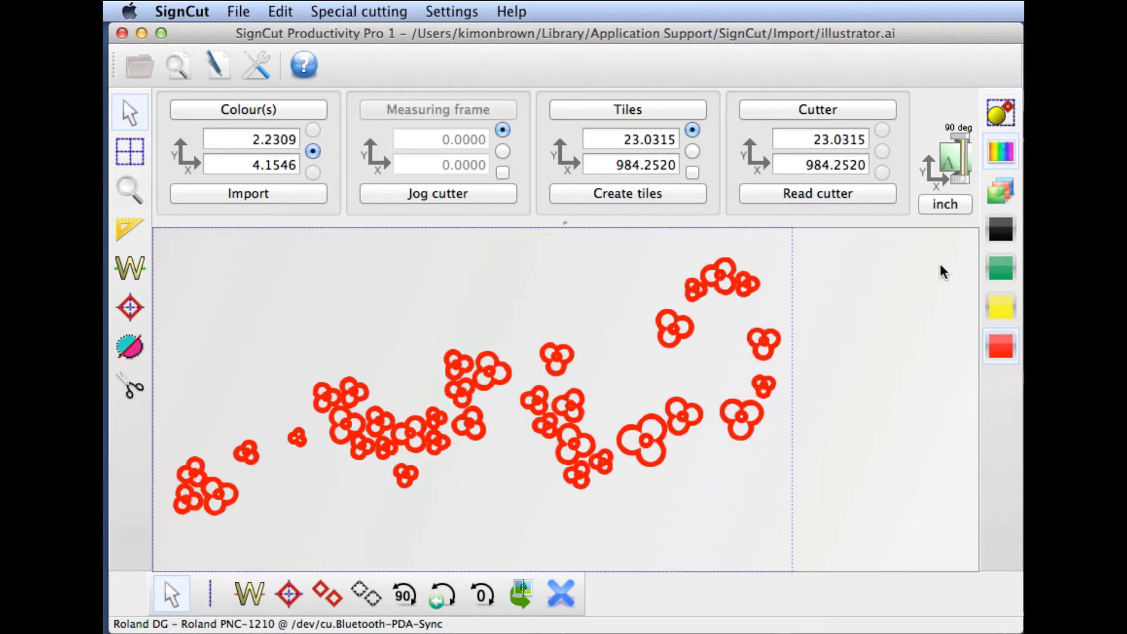
click(1004, 191)
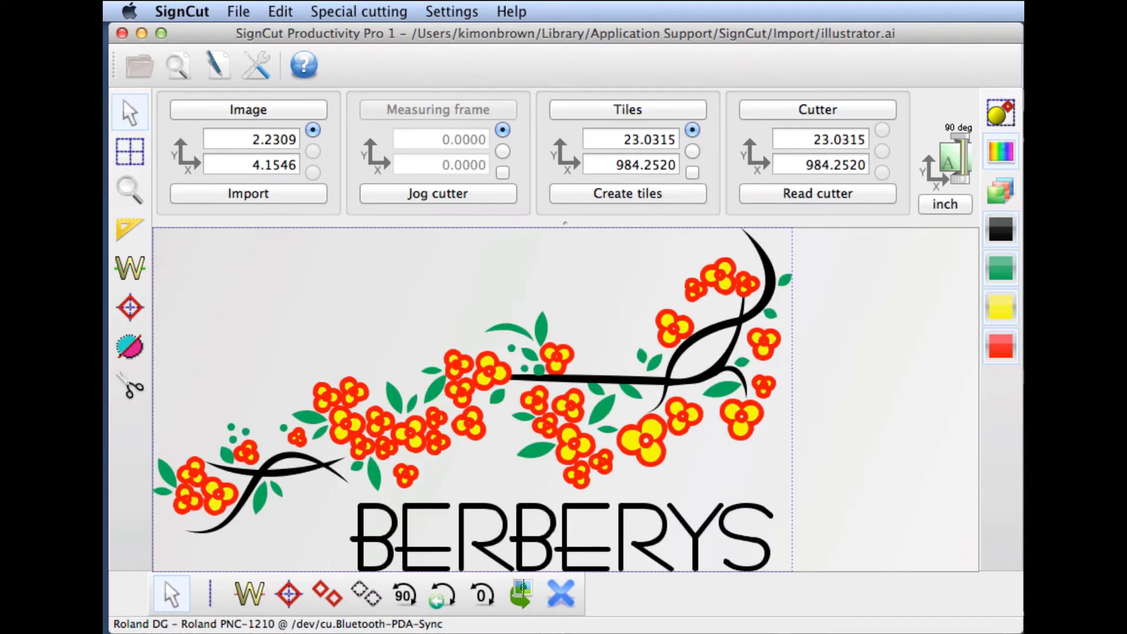
click(1010, 238)
click(1008, 271)
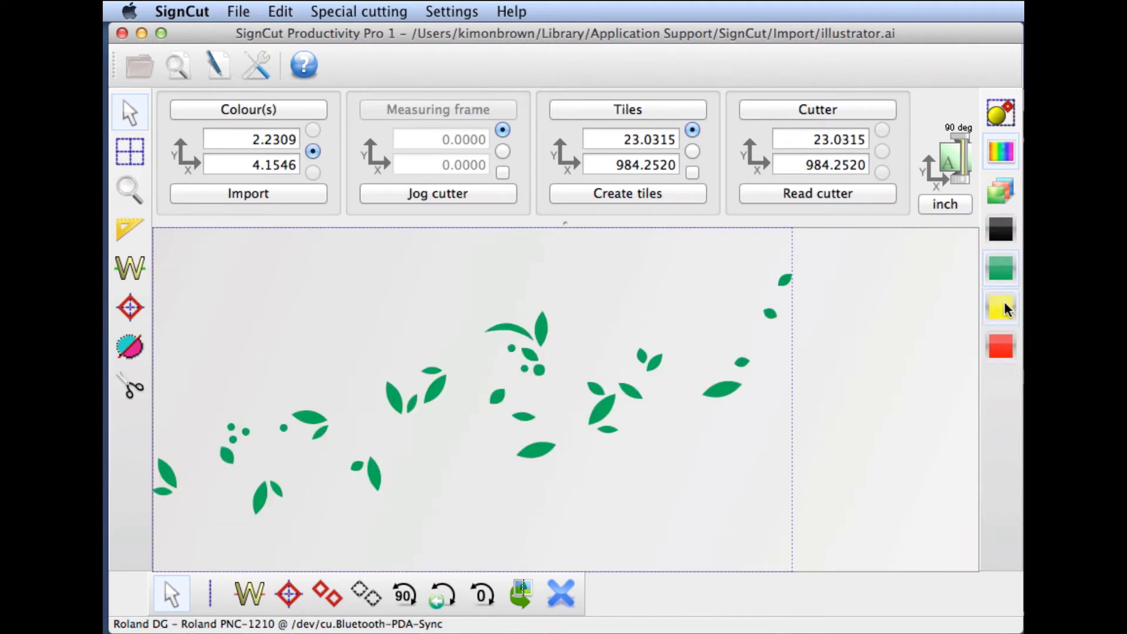
click(1005, 310)
click(1004, 358)
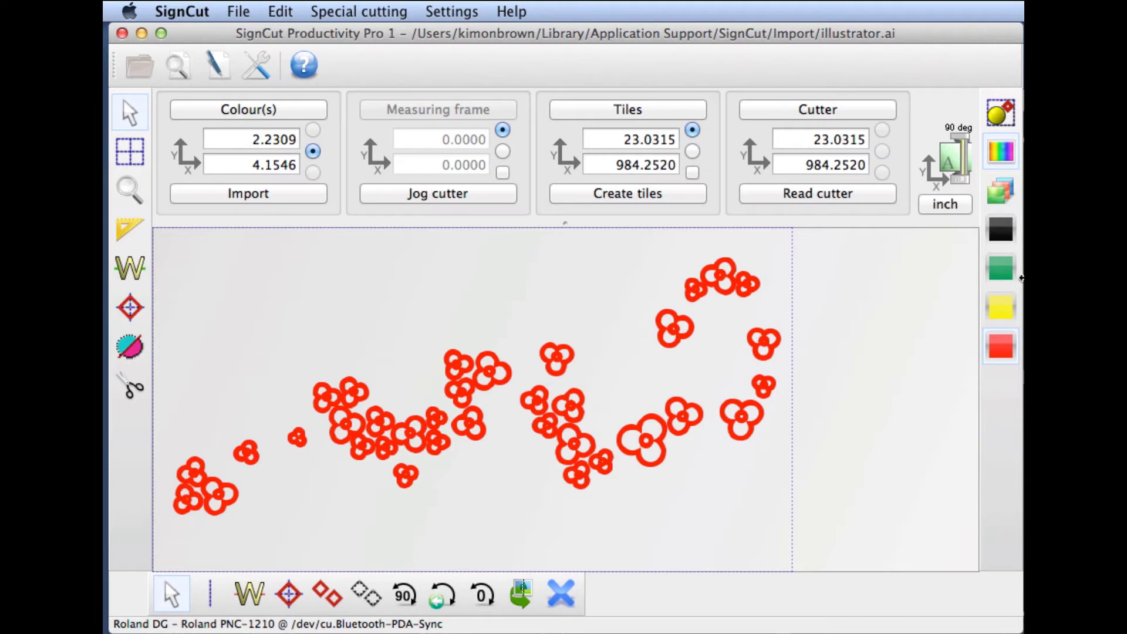
click(1011, 115)
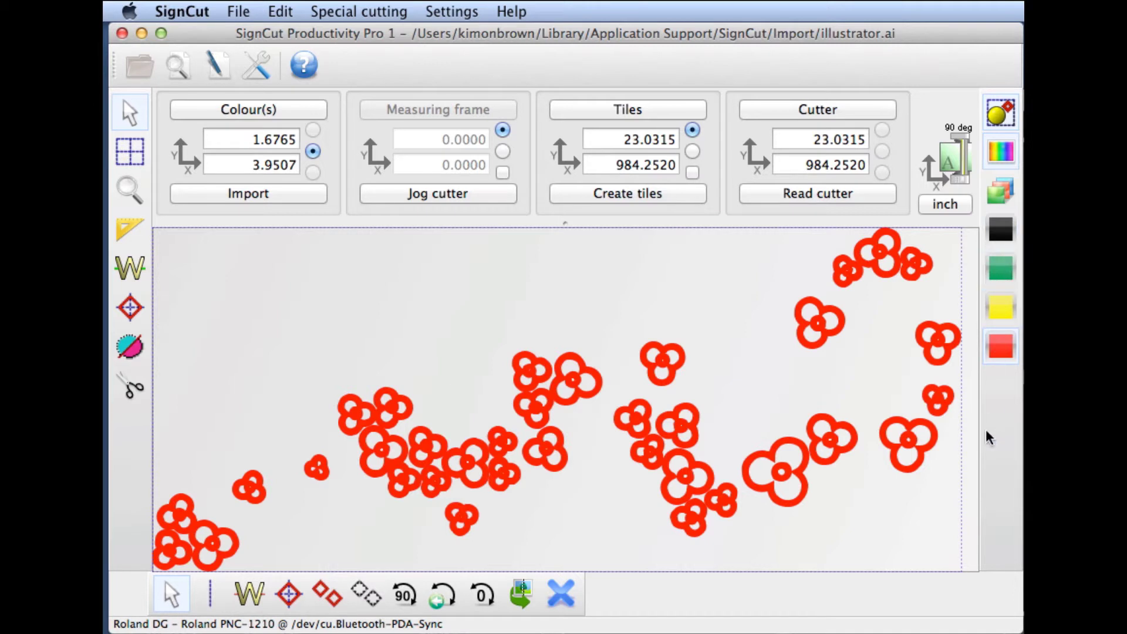
click(1007, 189)
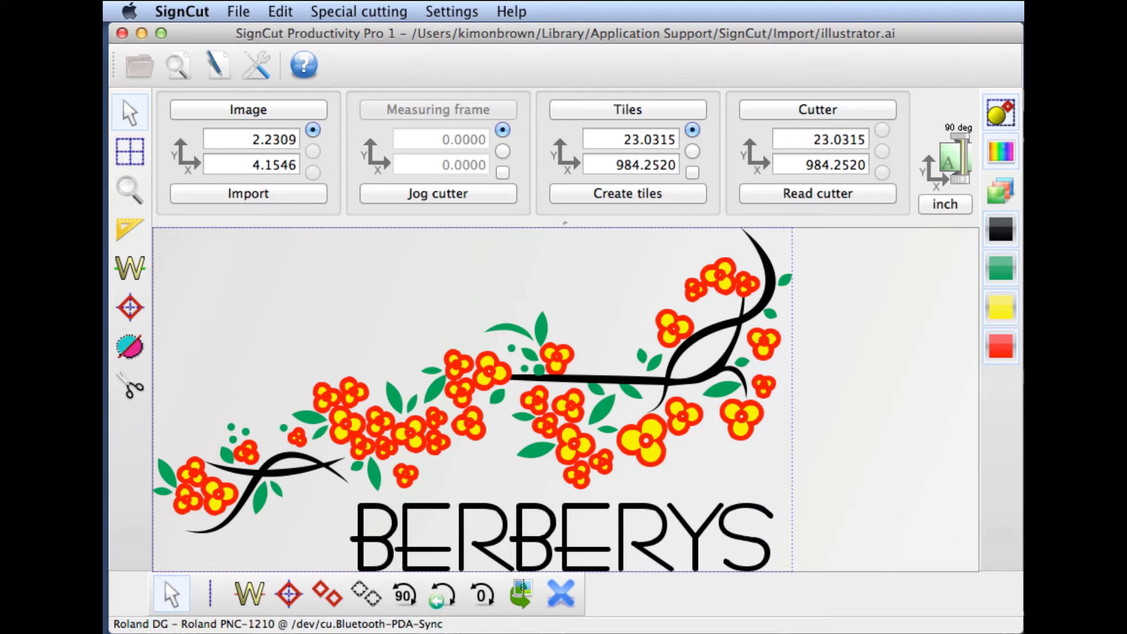
click(1004, 271)
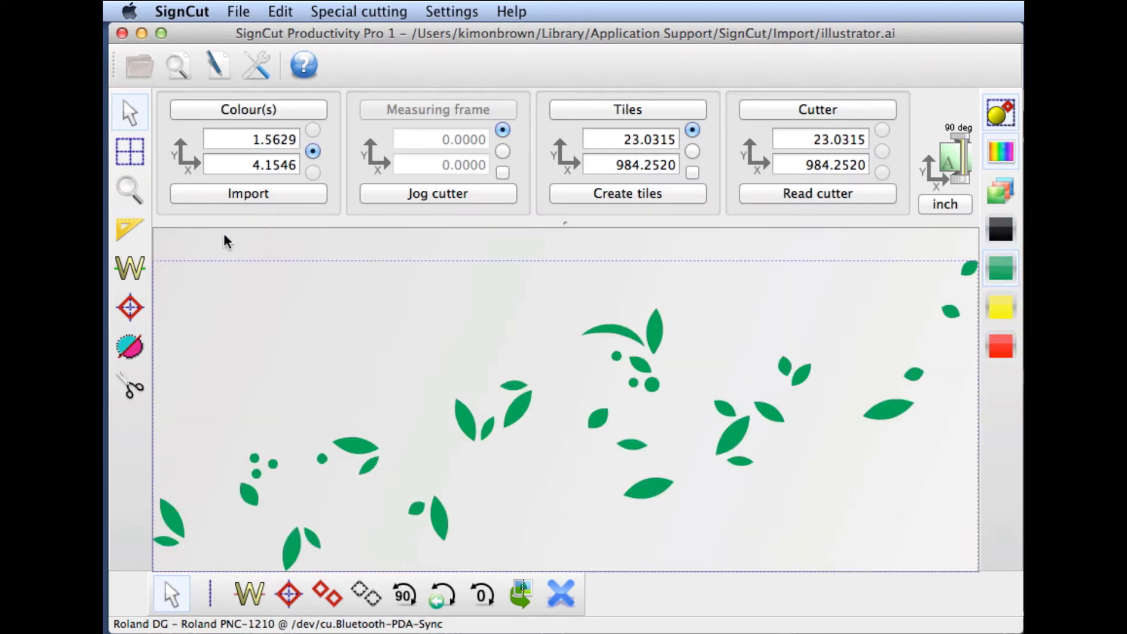
click(130, 387)
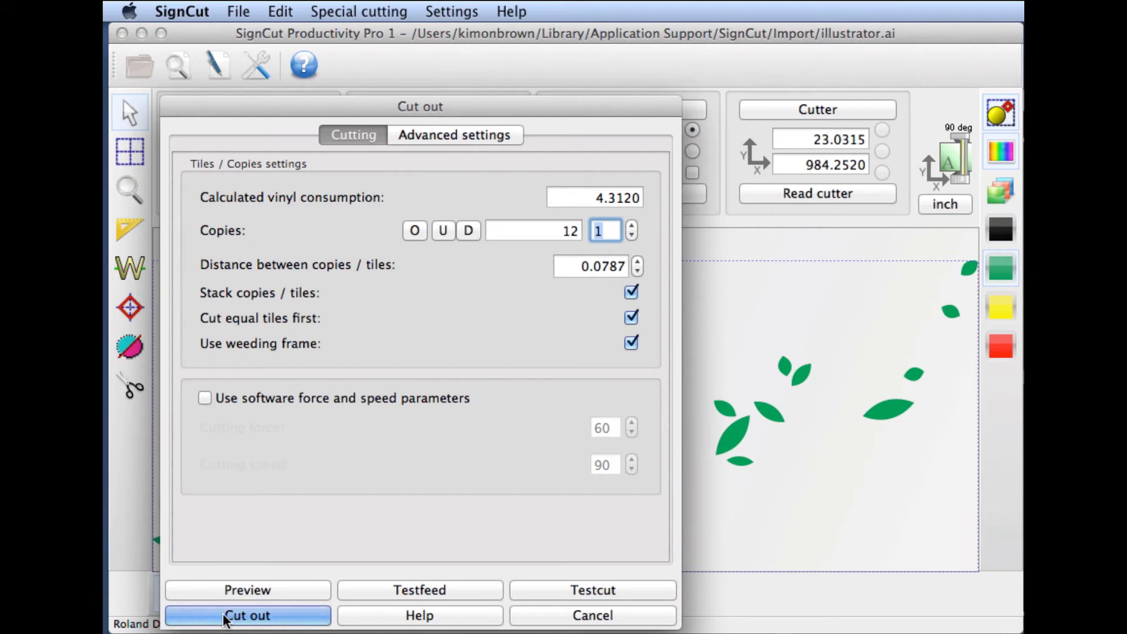
click(627, 620)
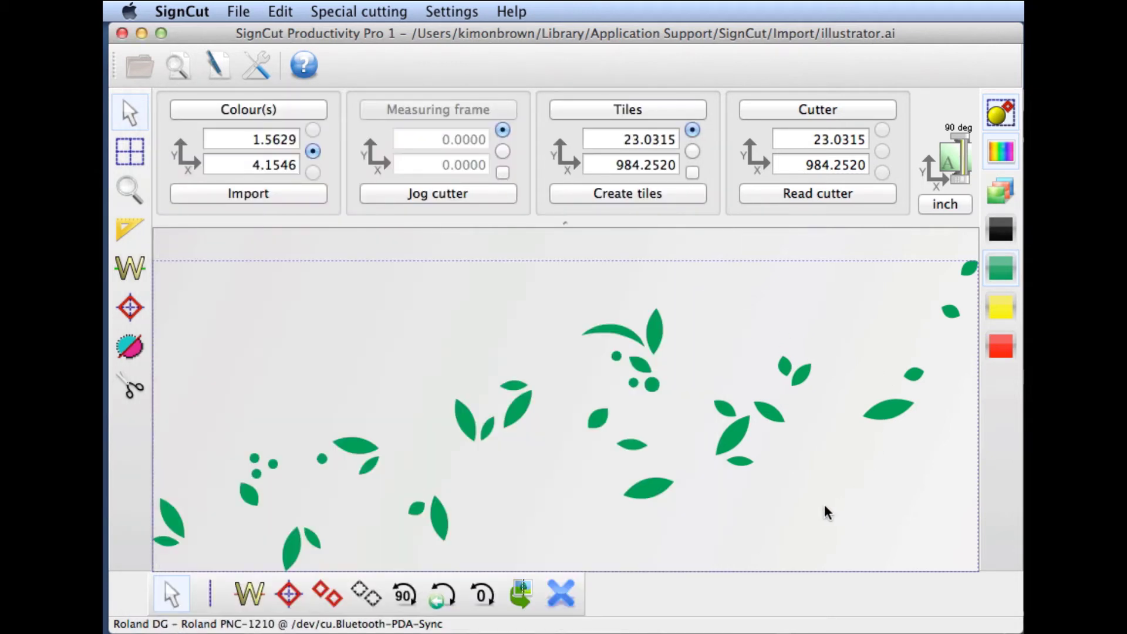
click(1002, 196)
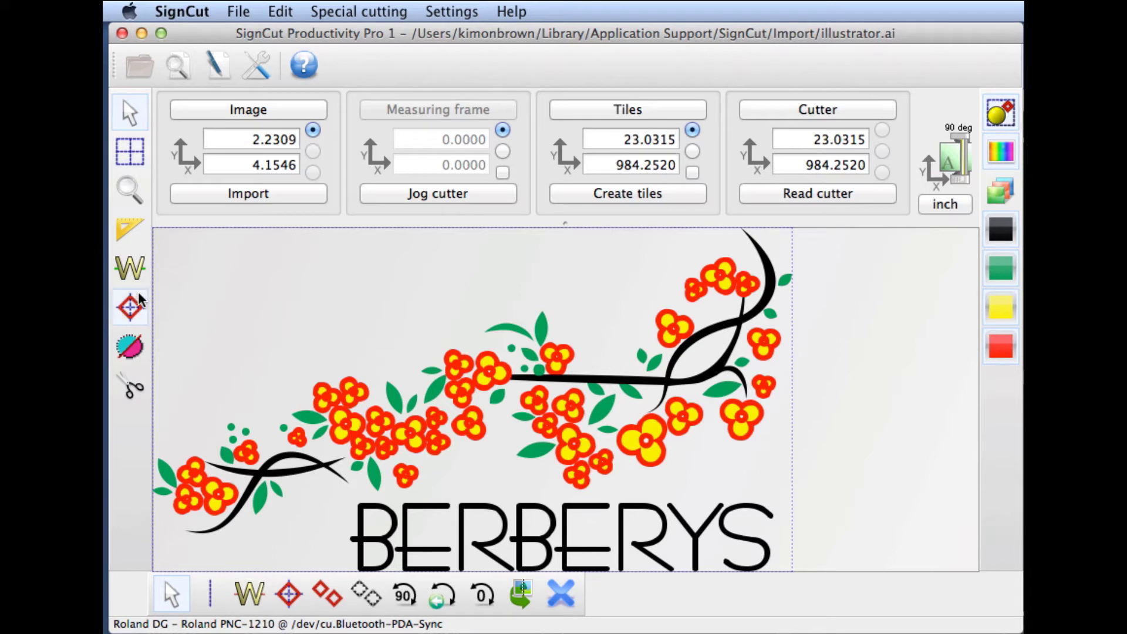
Place four registration marks around the artwork: left edge, above both flower groups, below right cluster.
click(127, 308)
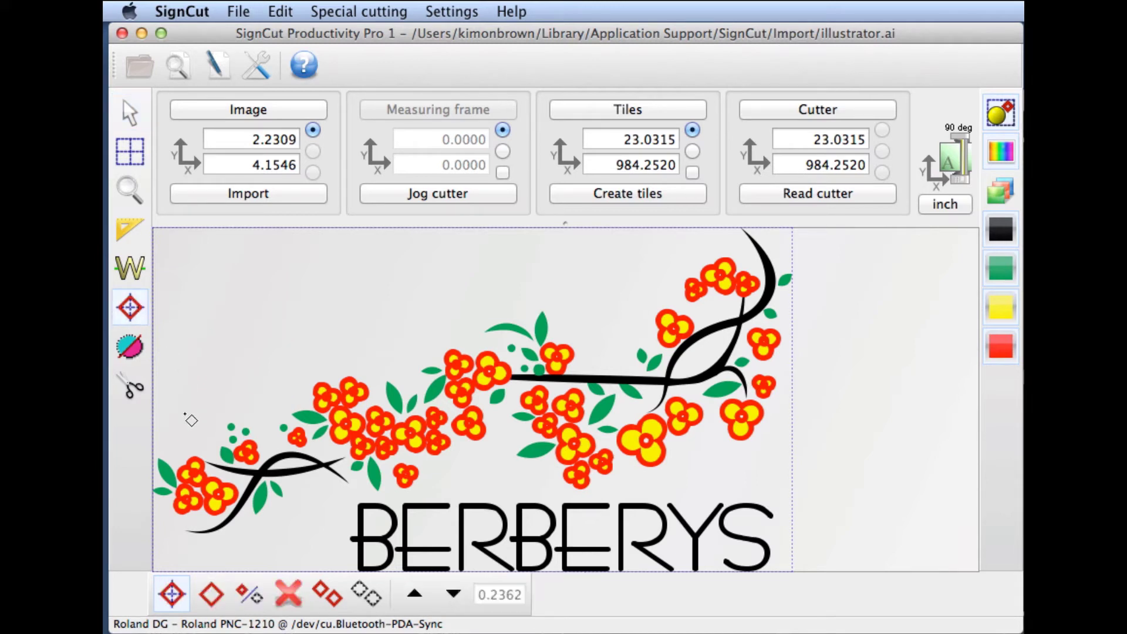
click(176, 434)
click(379, 351)
click(615, 333)
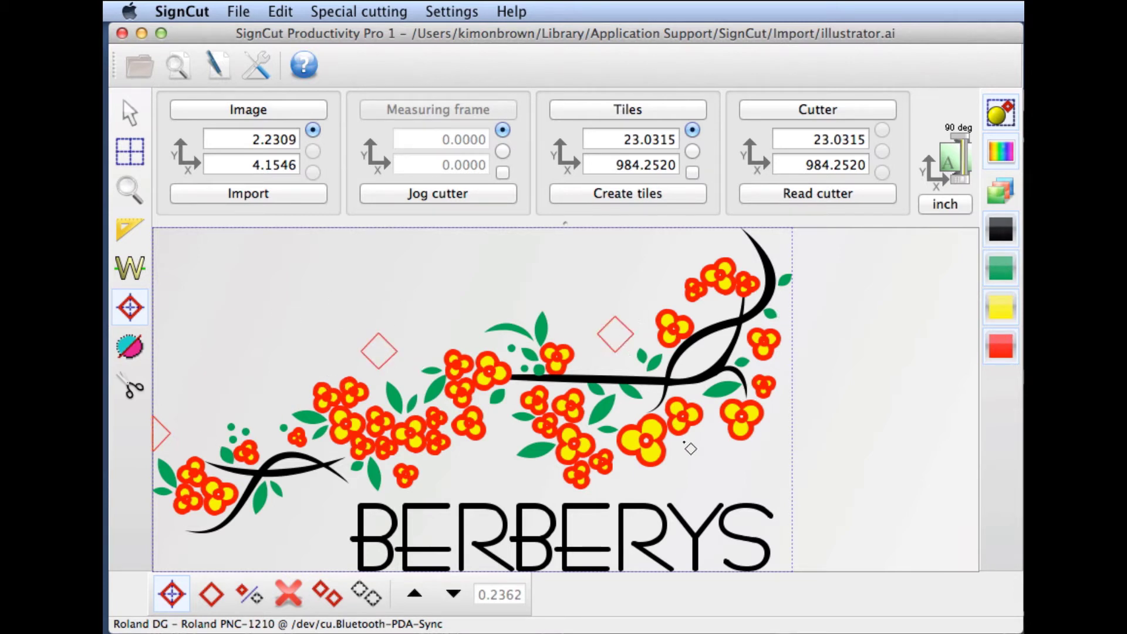
click(693, 470)
Check the registration marks appear on the black, yellow and red colour layers.
click(1011, 228)
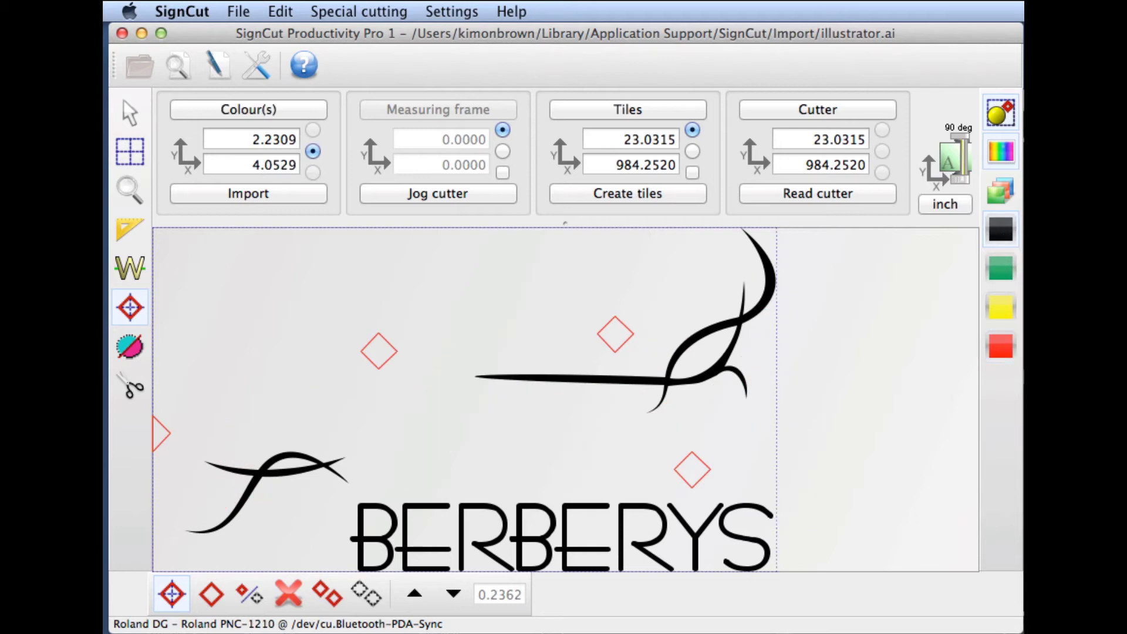
click(1013, 312)
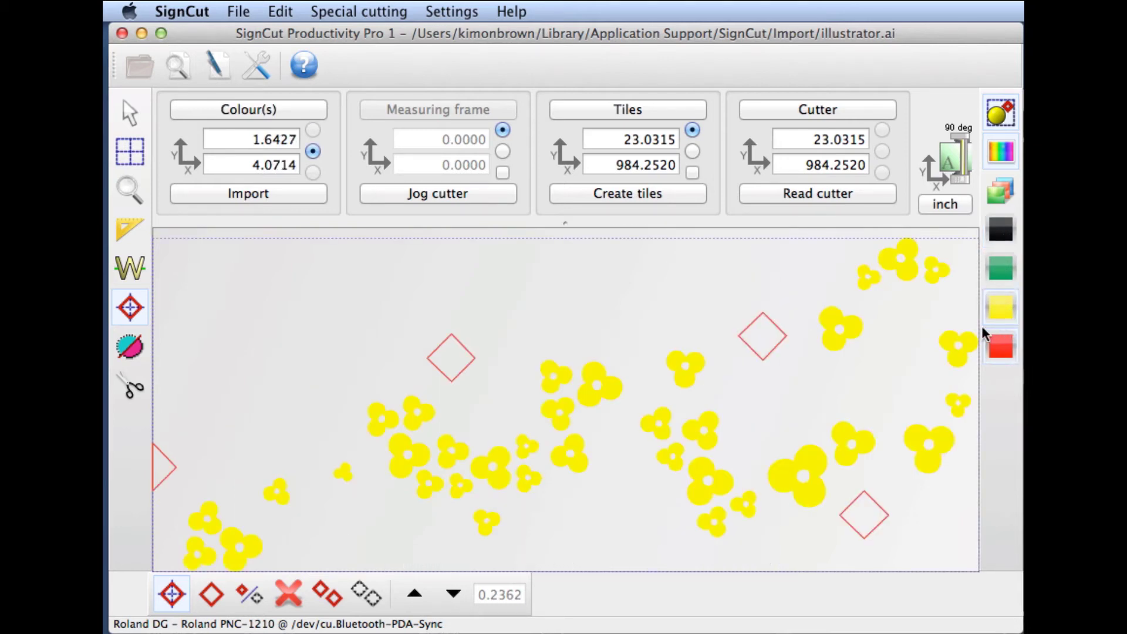
click(1004, 350)
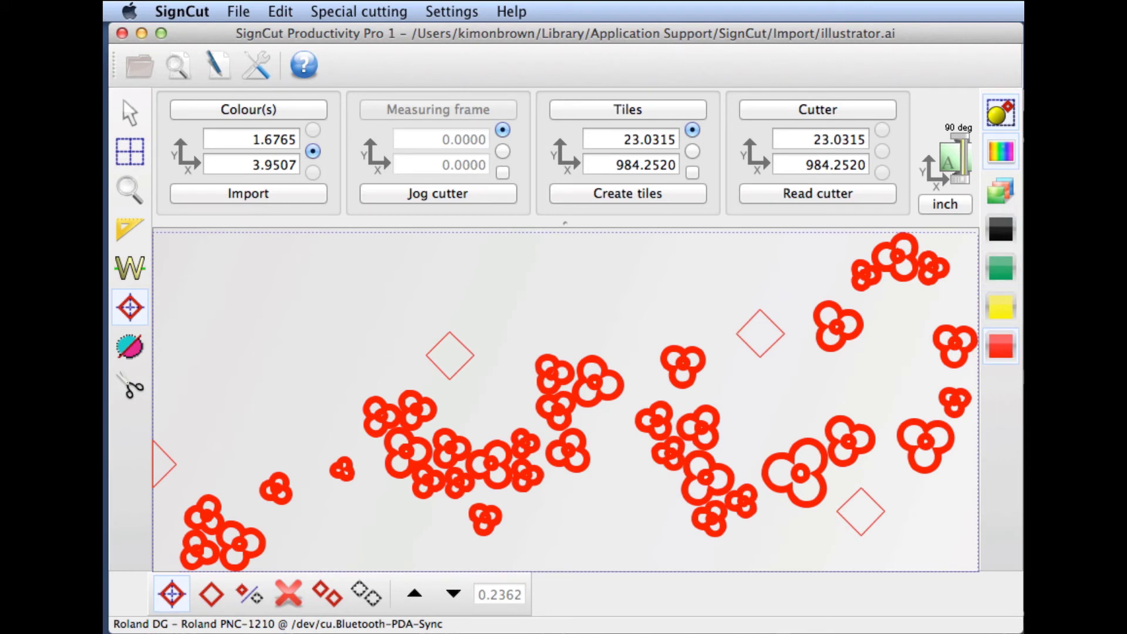
Return to the full-colour logo, start Special cutting > Cut by colour, and preview it.
click(1000, 191)
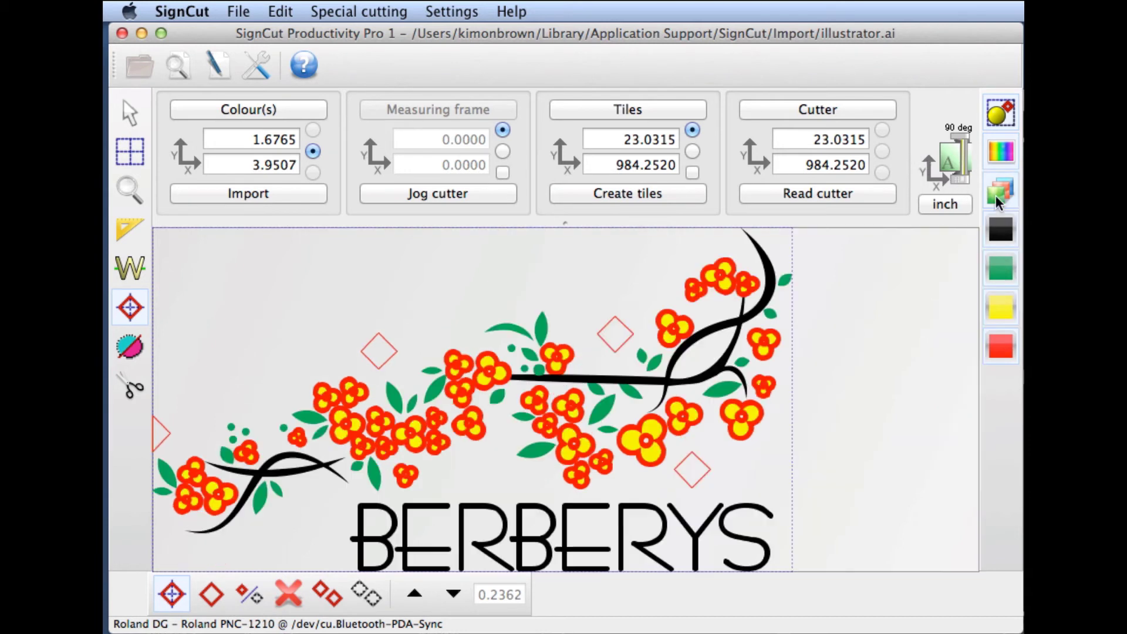
click(346, 12)
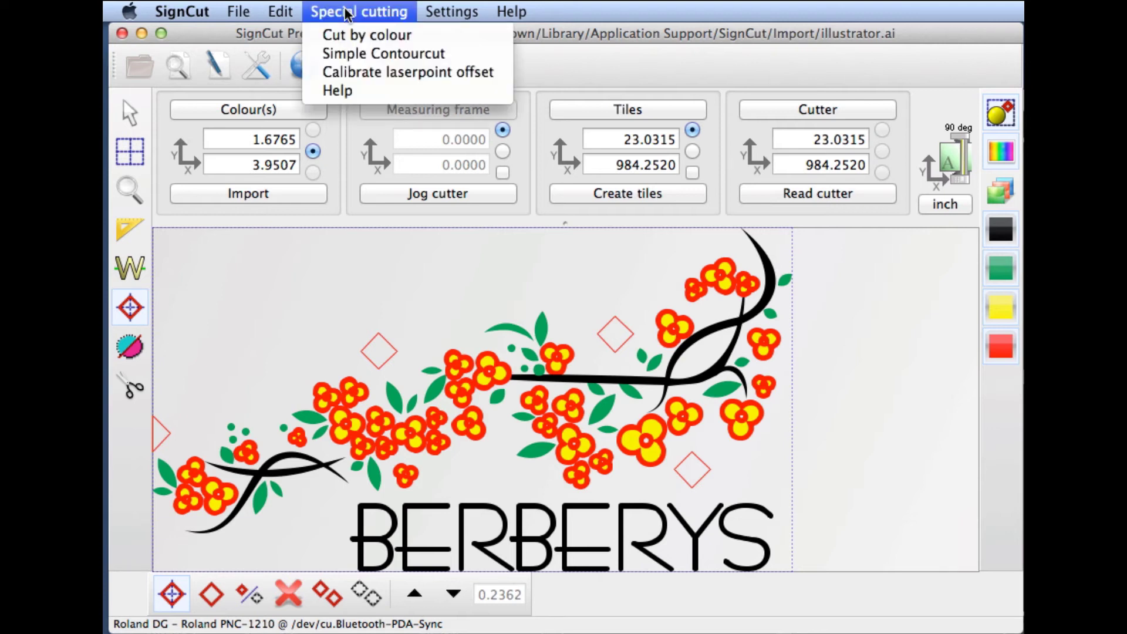
click(364, 35)
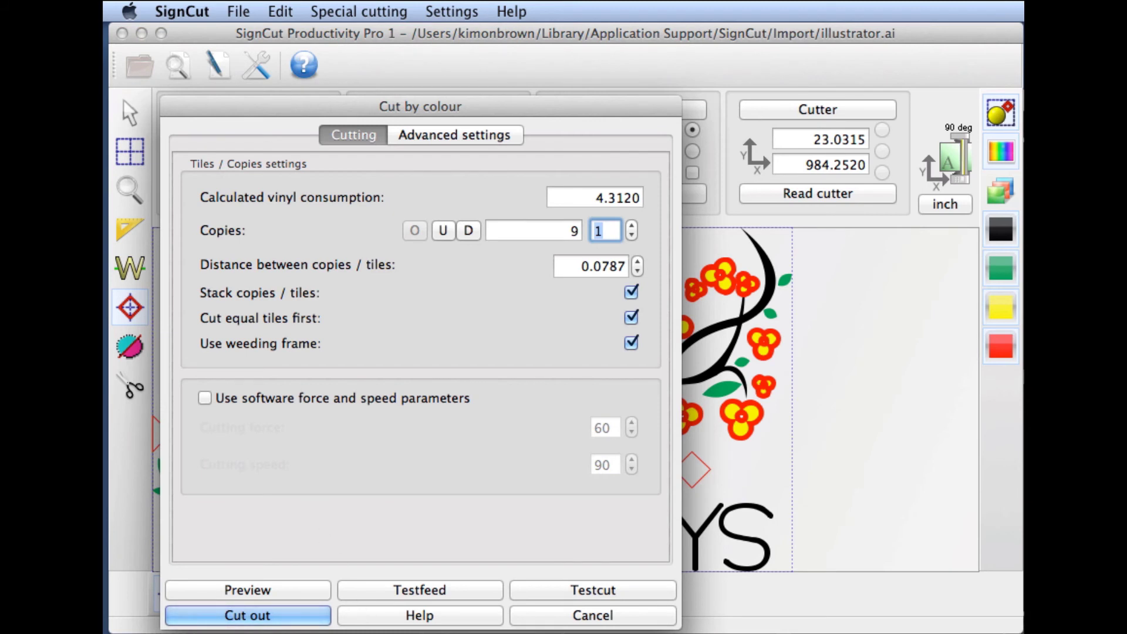
click(208, 590)
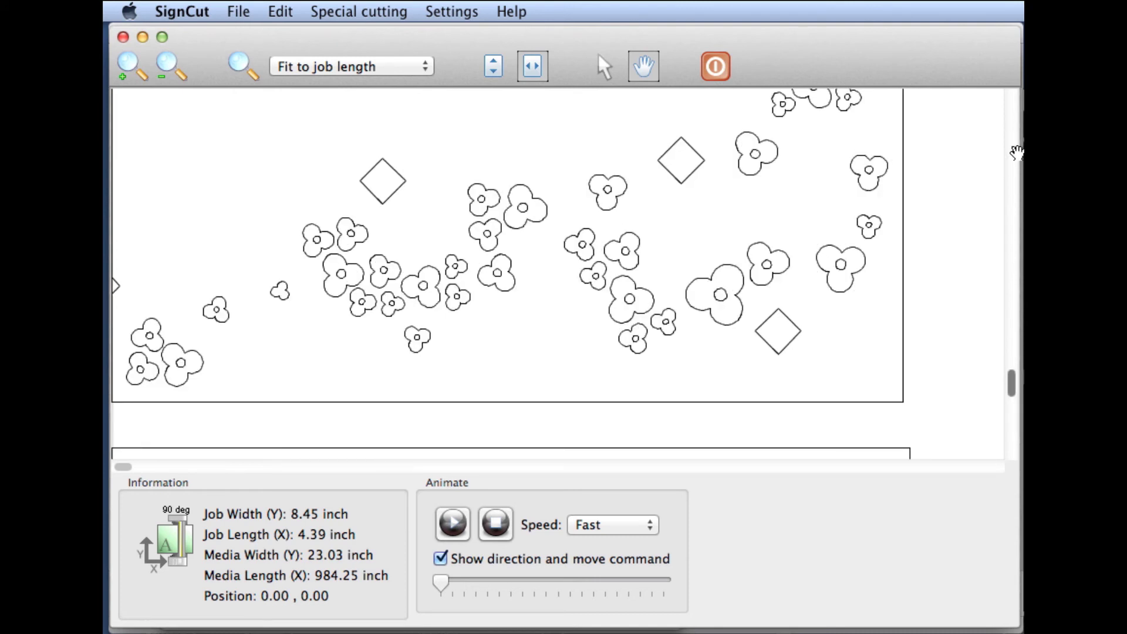
Scroll through the leaf, flower and BERBERYS cut jobs, then close the preview.
scroll(1010, 154, up, 10)
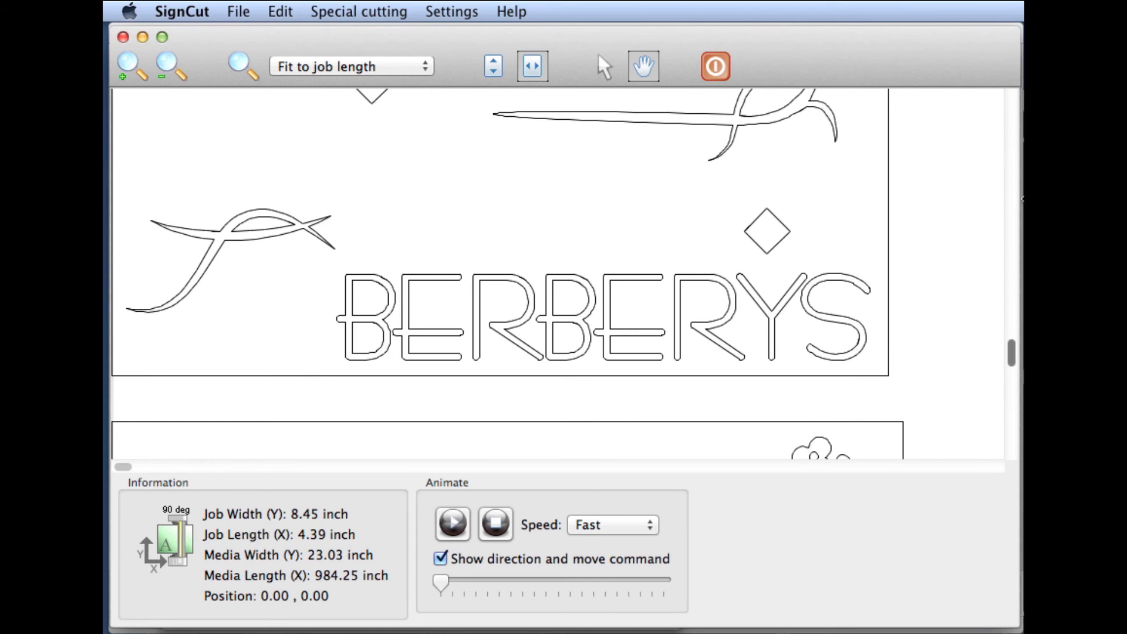
scroll(1005, 353, down, 2)
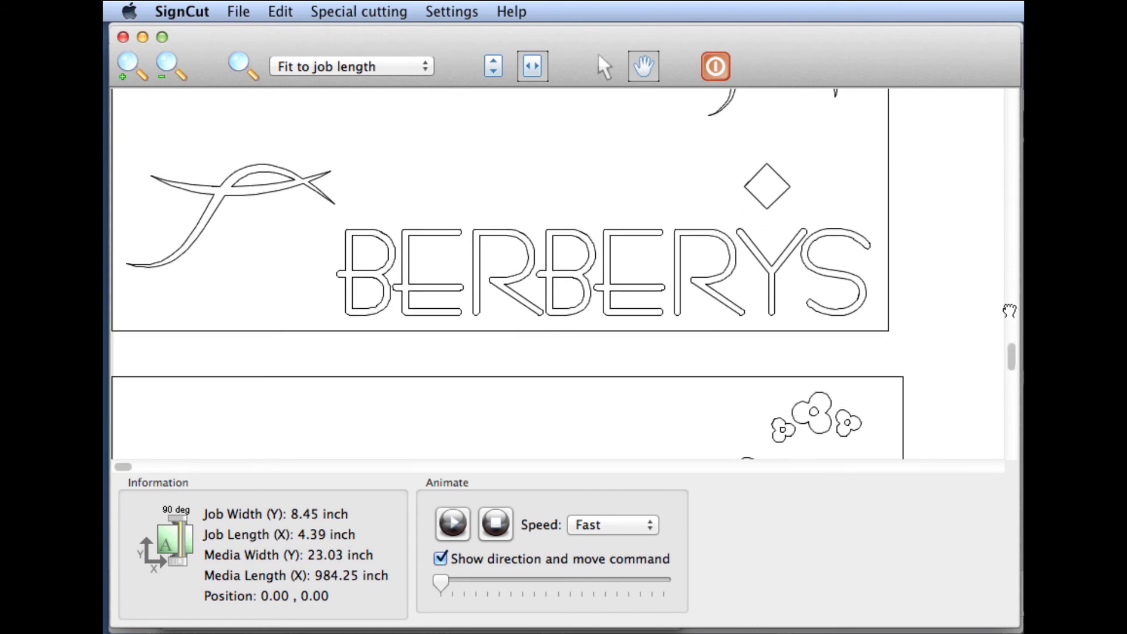
scroll(1014, 395, up, 5)
scroll(1018, 481, up, 2)
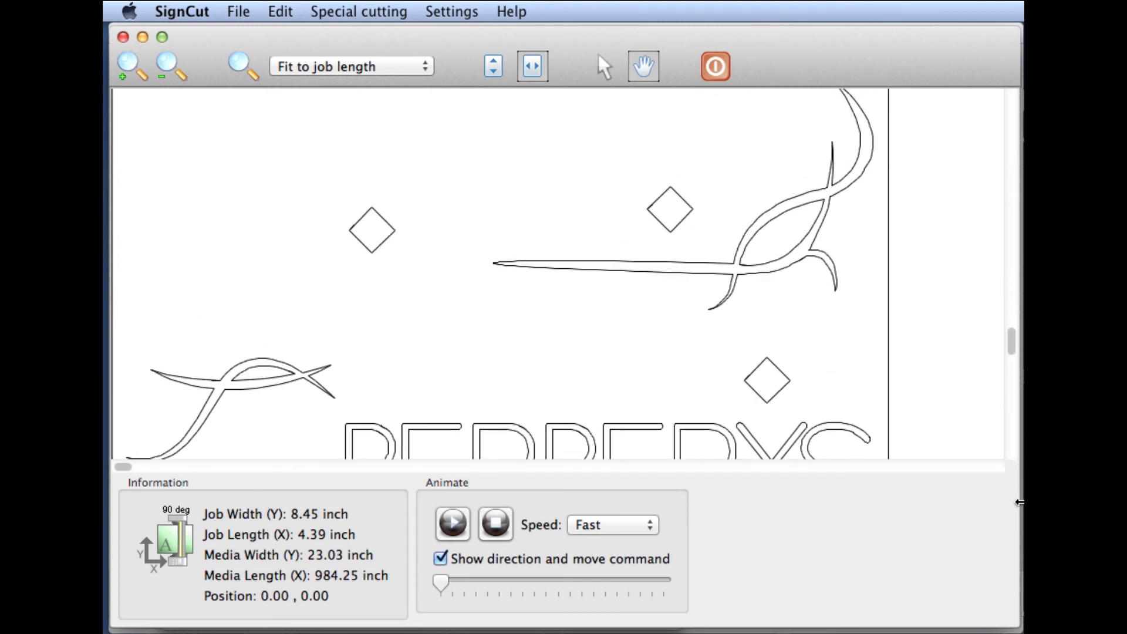
click(714, 68)
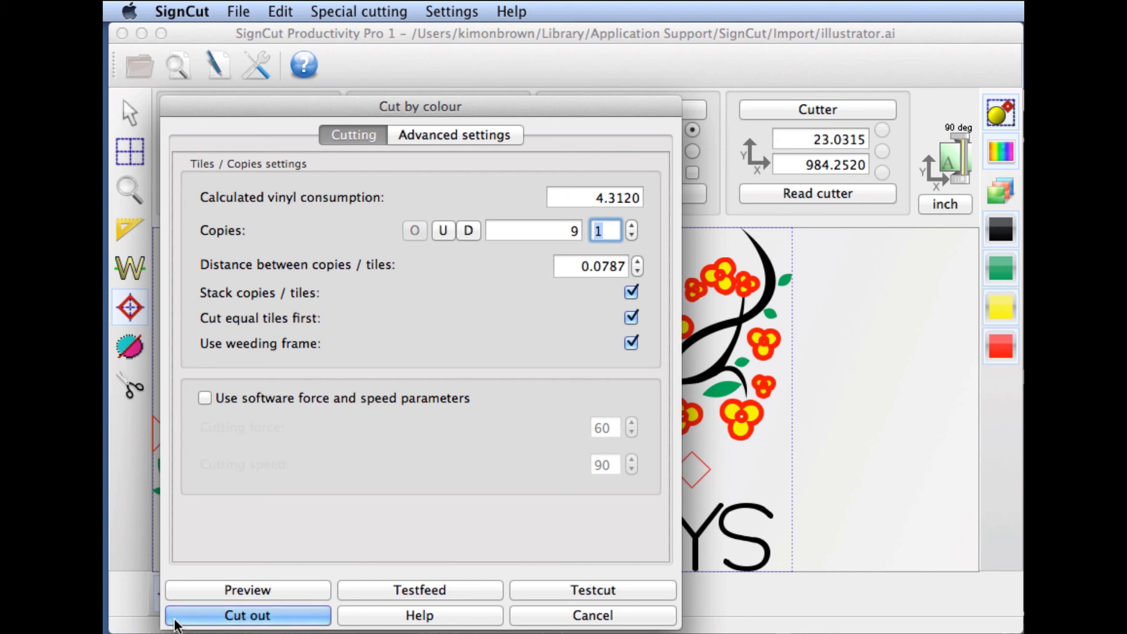
Cancel the Cut by colour dialog without cutting.
click(577, 617)
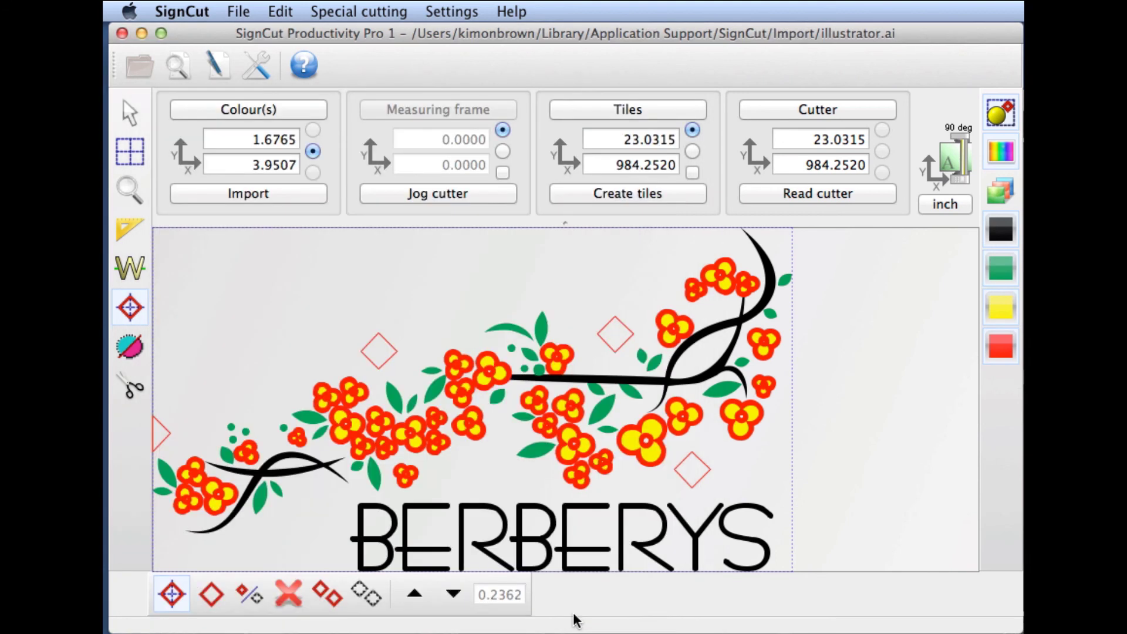